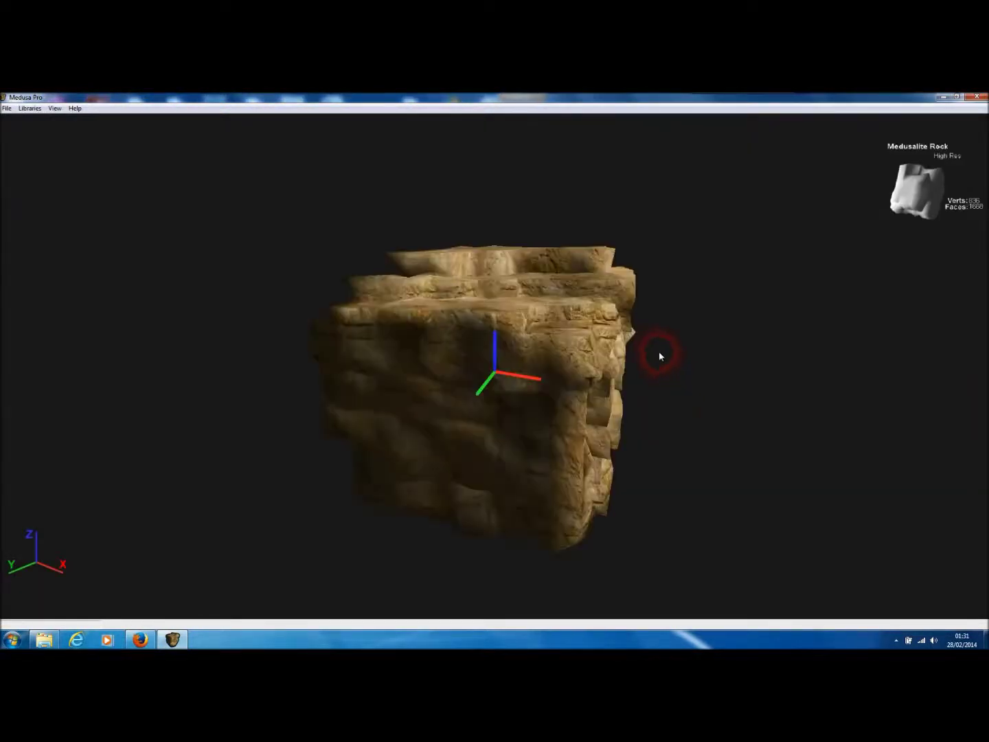
Generate a new random variation of the current Medusalite Rock model and inspect its shape.
drag(478, 378, 417, 398)
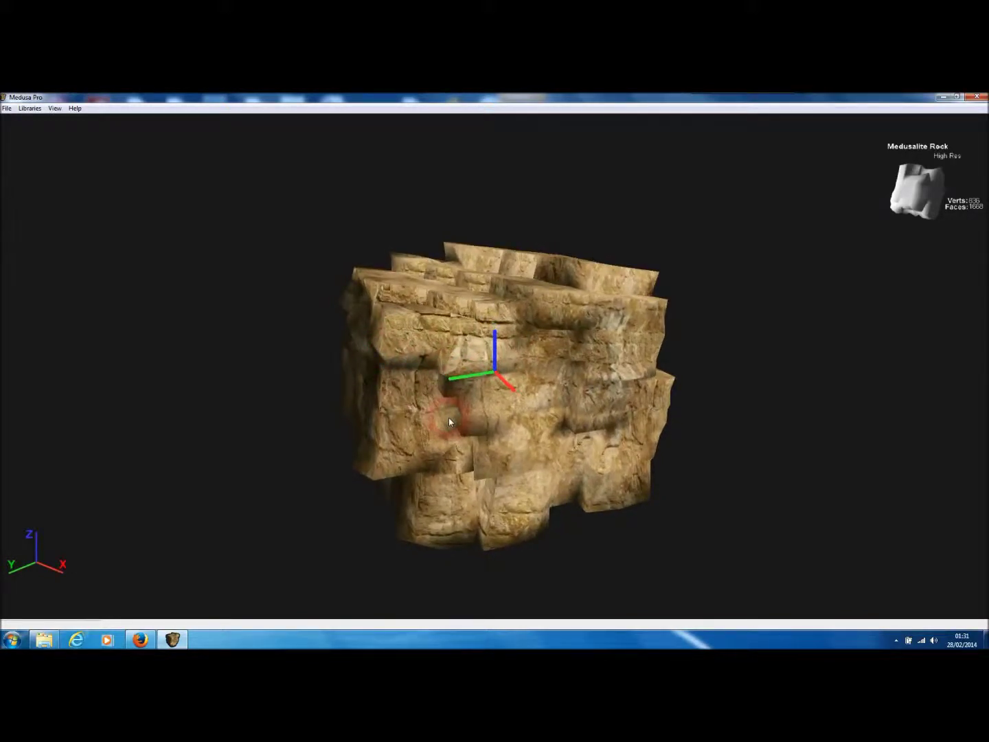
key(space)
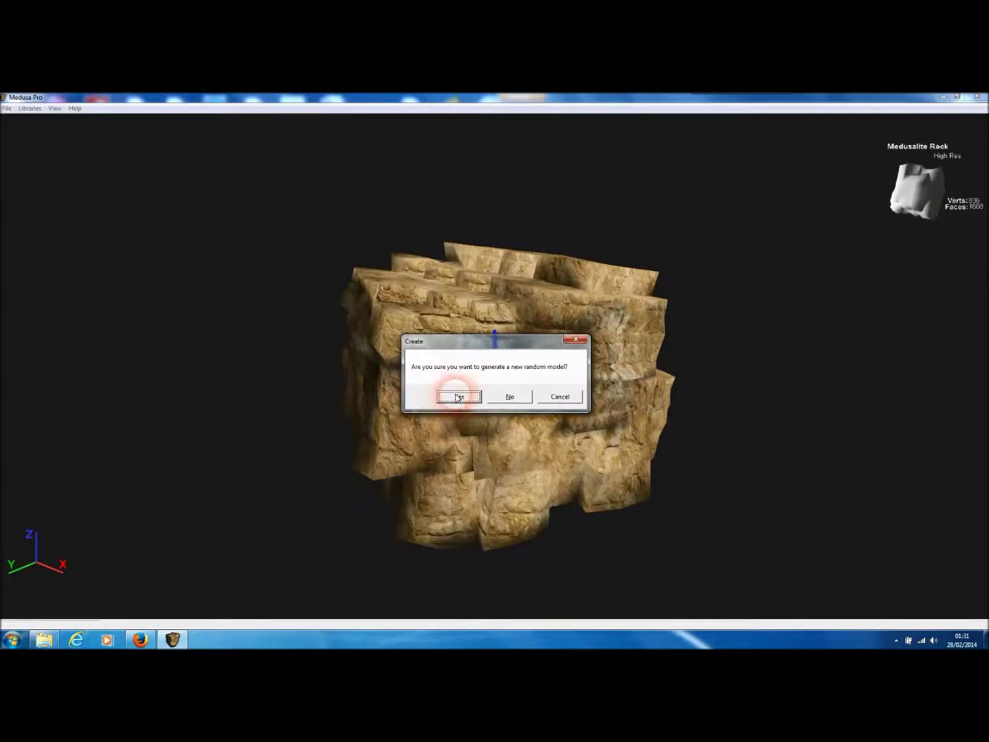
click(458, 396)
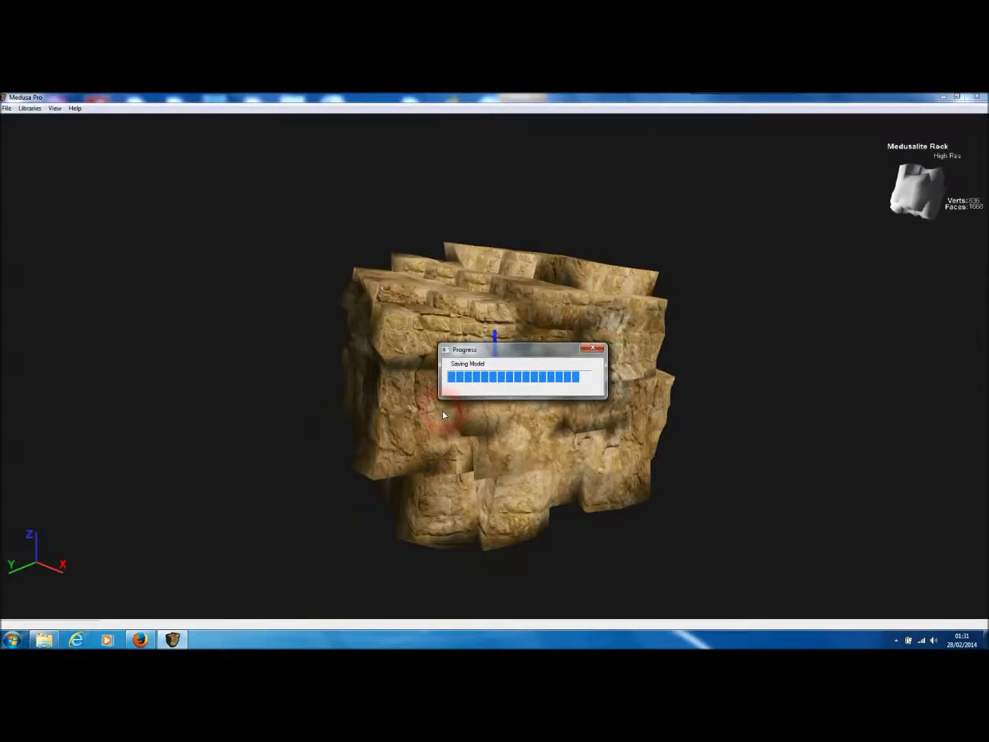
drag(516, 428, 569, 283)
drag(496, 384, 363, 412)
Create a random Limestone Arch model from the rock library.
click(7, 108)
click(20, 125)
click(84, 191)
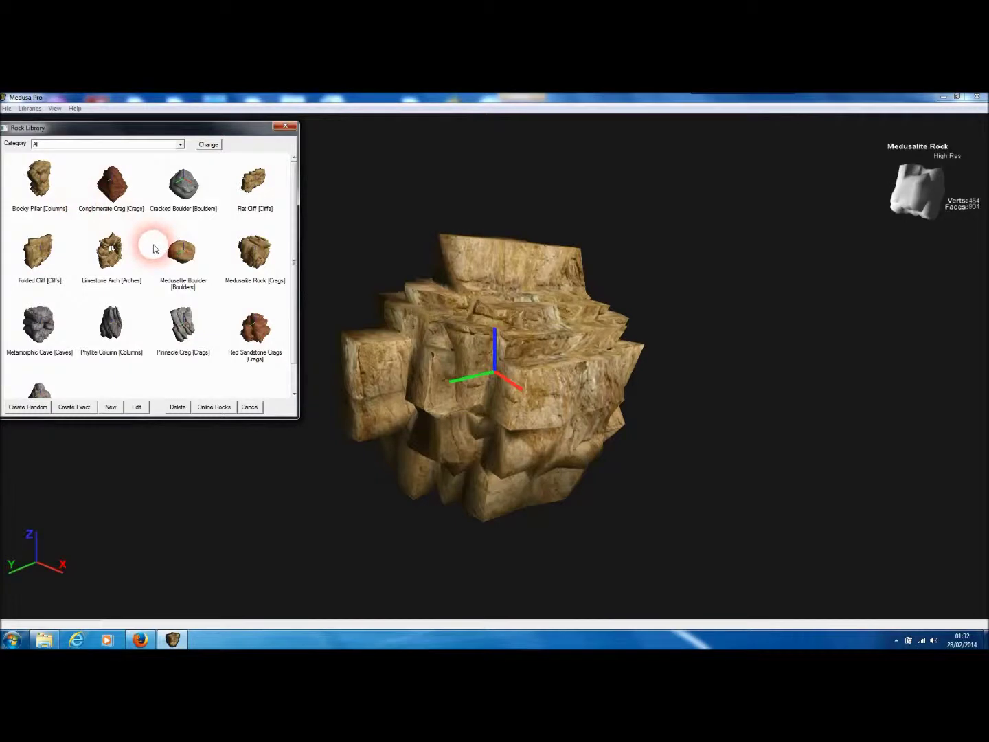
click(110, 247)
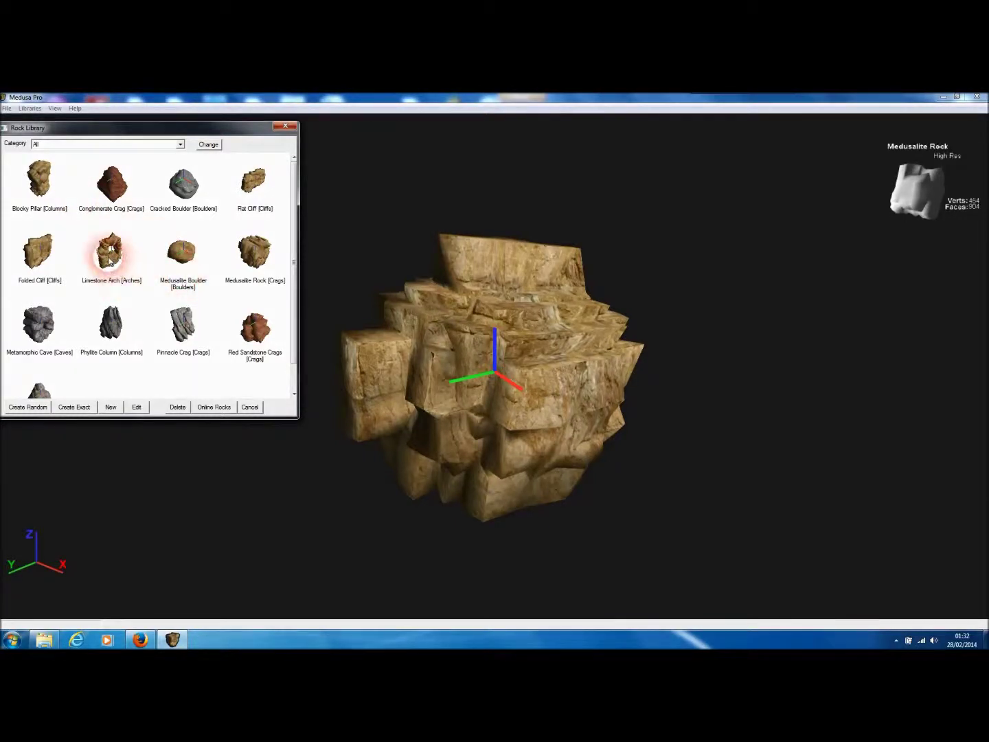
click(29, 410)
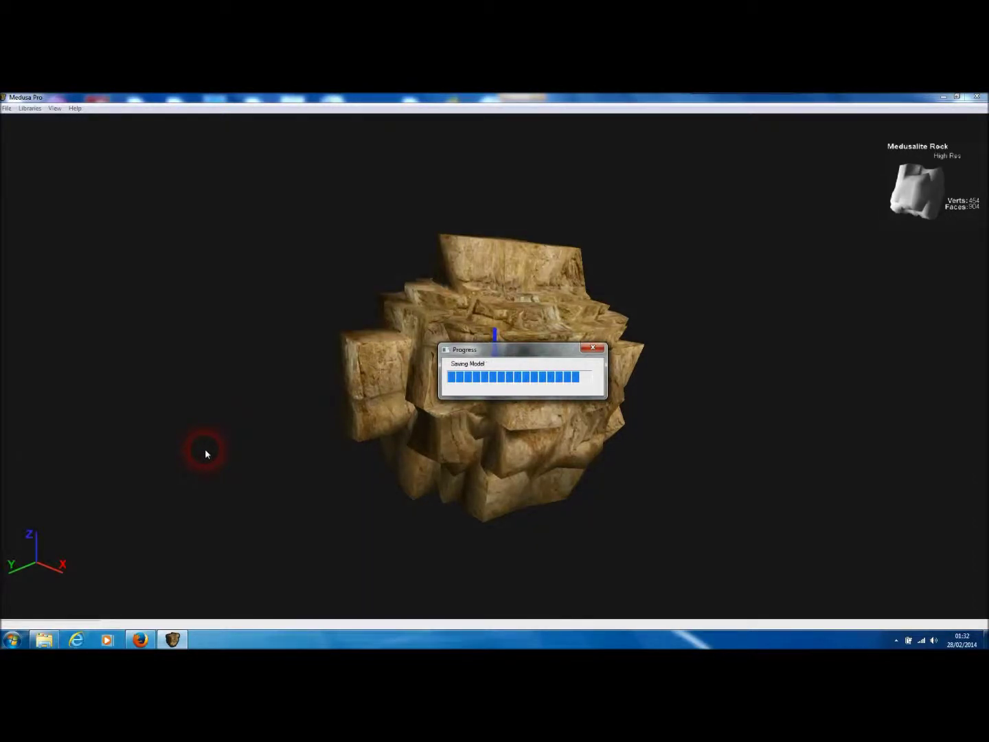
drag(205, 448, 590, 402)
drag(356, 421, 546, 441)
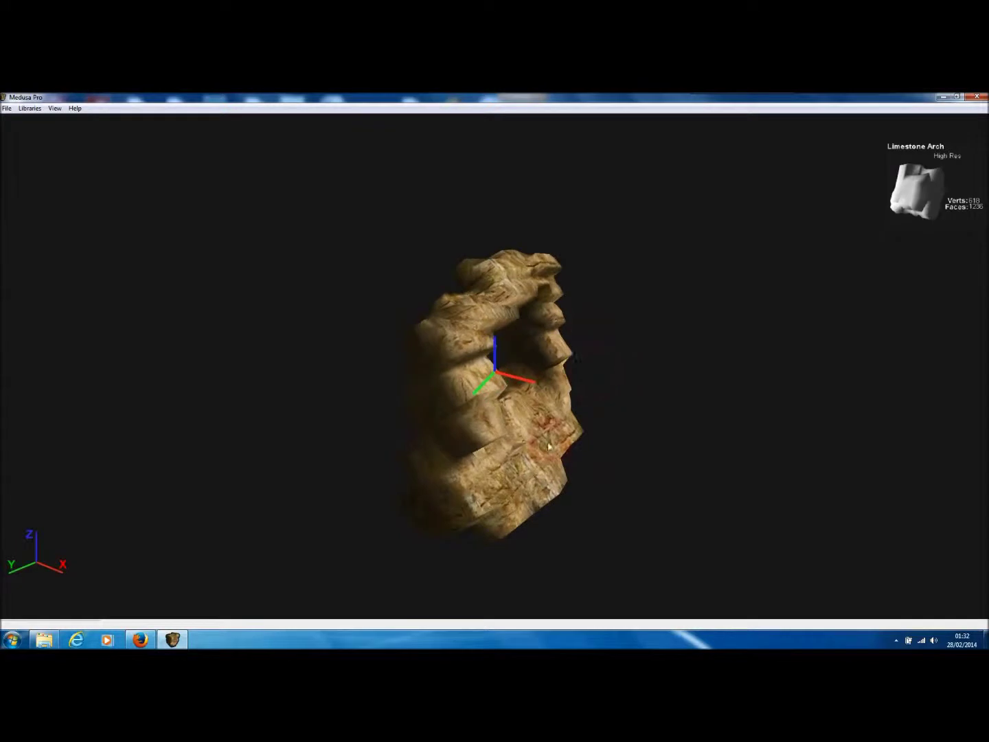
Generate another random variation of the Limestone Arch.
key(space)
click(459, 397)
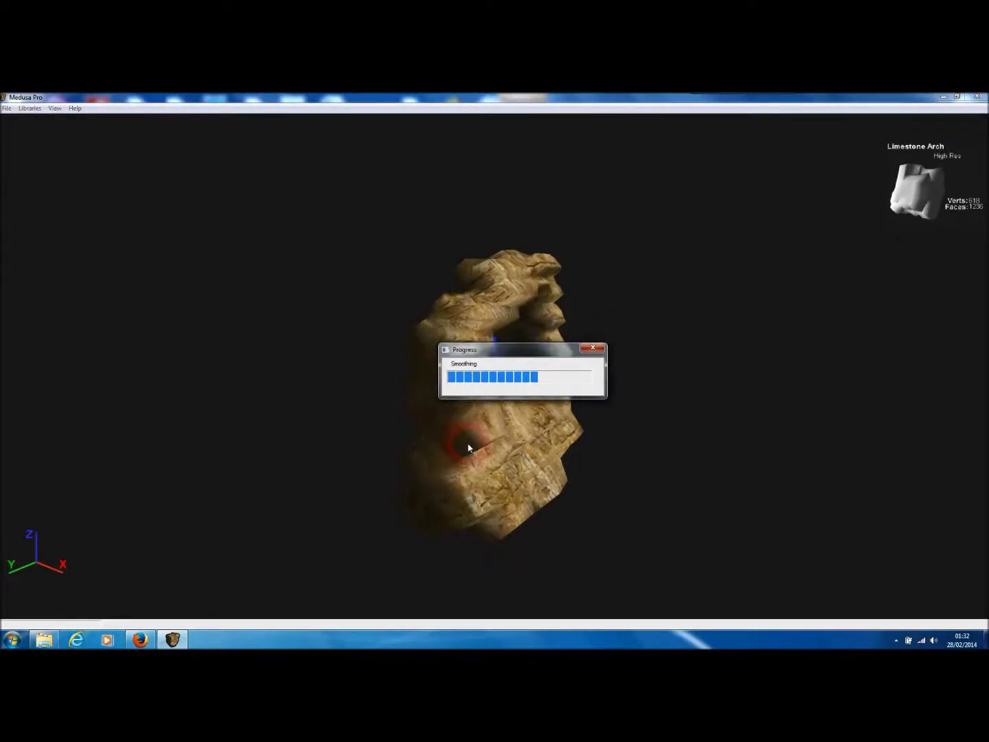
mouse_move(470, 443)
mouse_down()
mouse_move(358, 299)
mouse_move(489, 338)
mouse_move(592, 419)
mouse_move(420, 442)
mouse_move(583, 475)
mouse_move(440, 466)
mouse_move(301, 352)
mouse_move(324, 322)
mouse_move(316, 344)
mouse_move(28, 137)
mouse_up()
Set up the arch export in FBX (UDK) format with the high-res model and collision mesh, leaving out the LOD50 and LOD10 models.
click(7, 109)
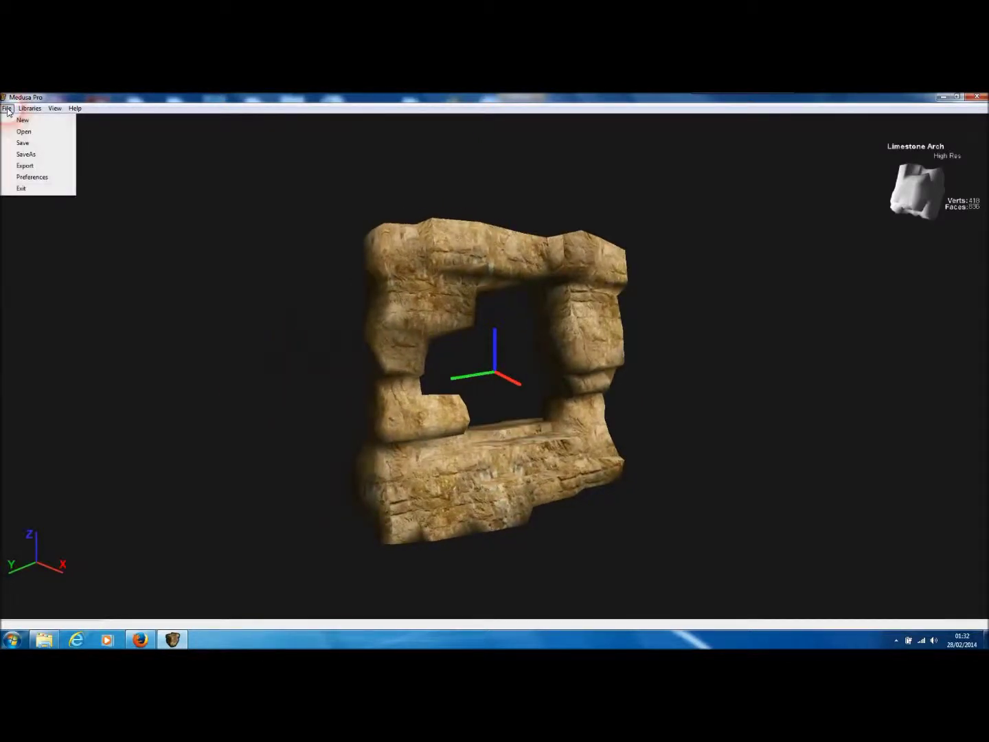
click(26, 167)
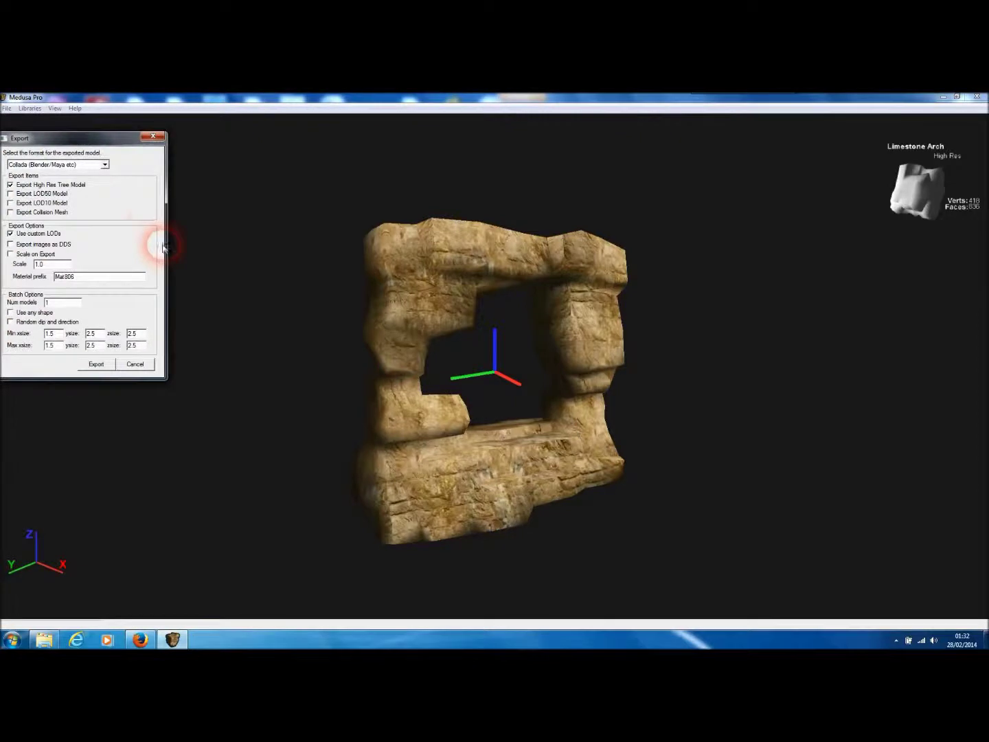
click(104, 167)
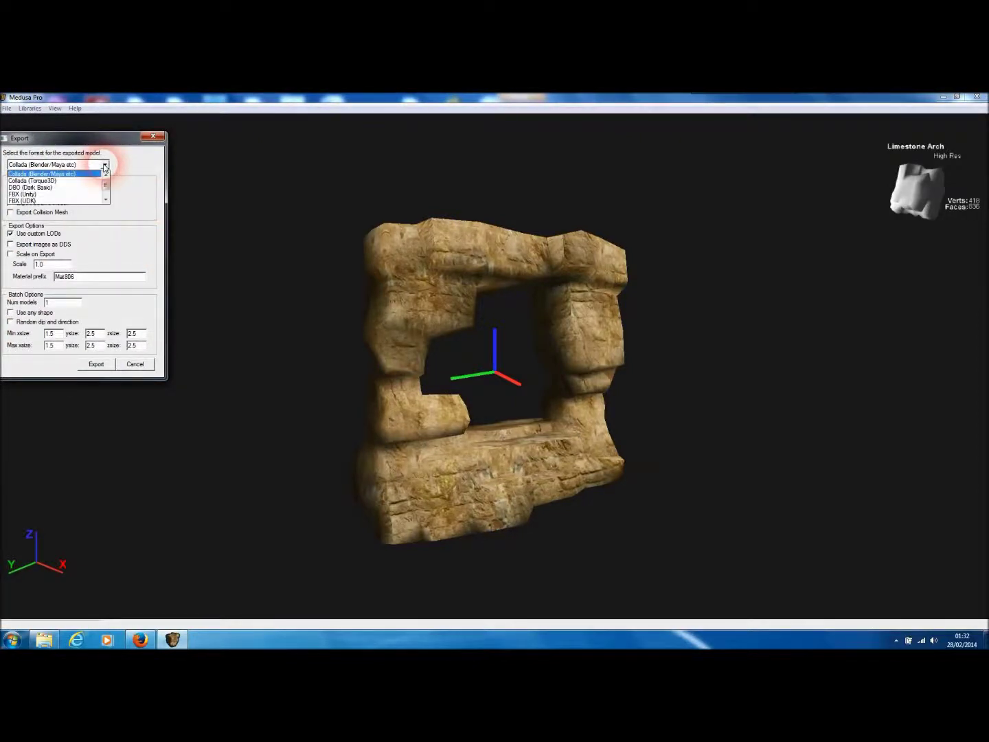
click(91, 200)
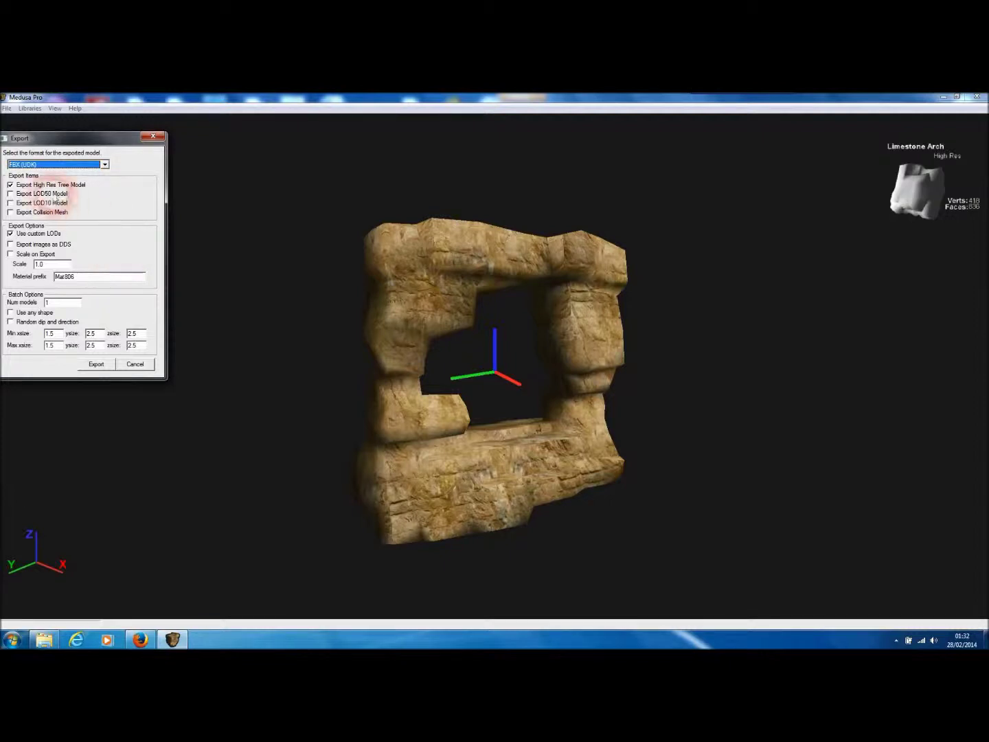
click(11, 204)
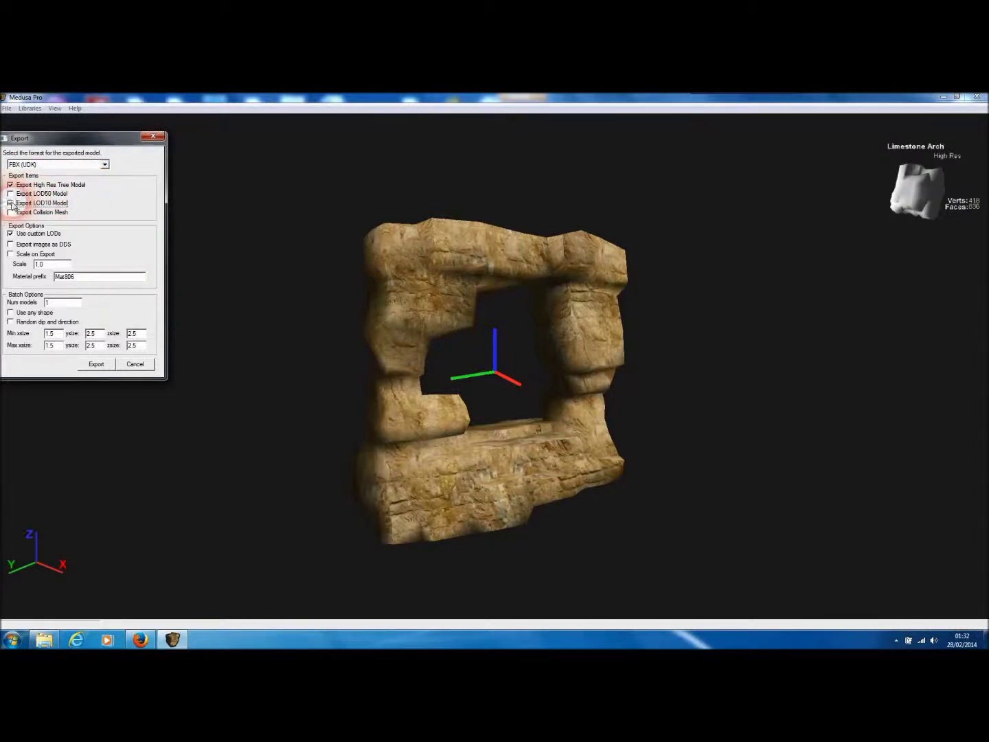
click(38, 193)
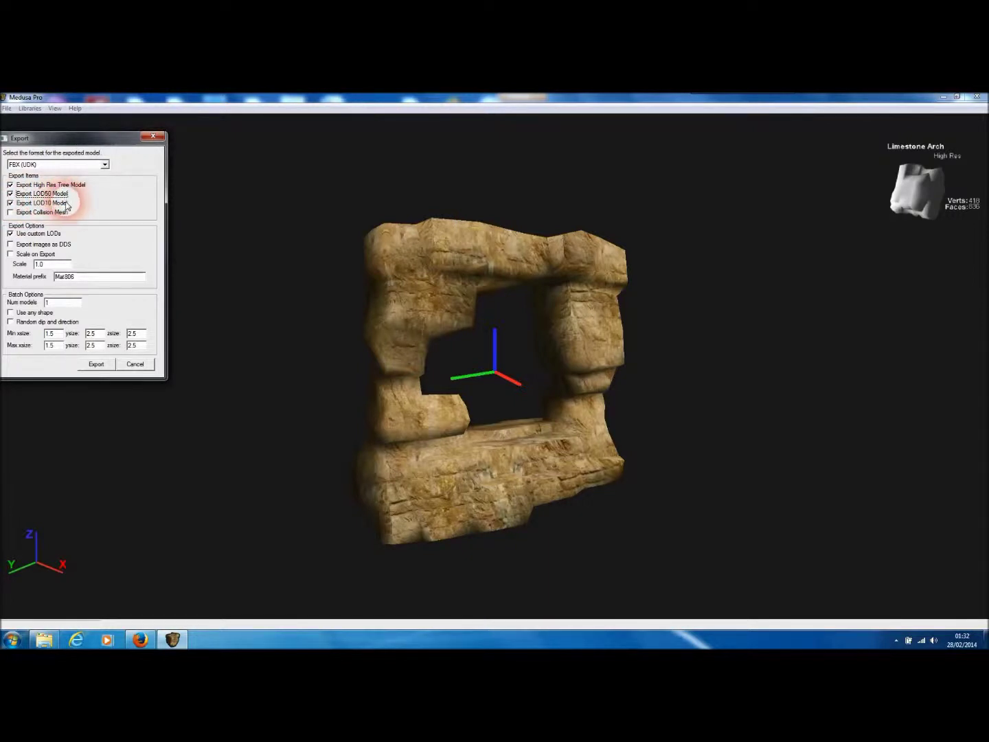
click(18, 217)
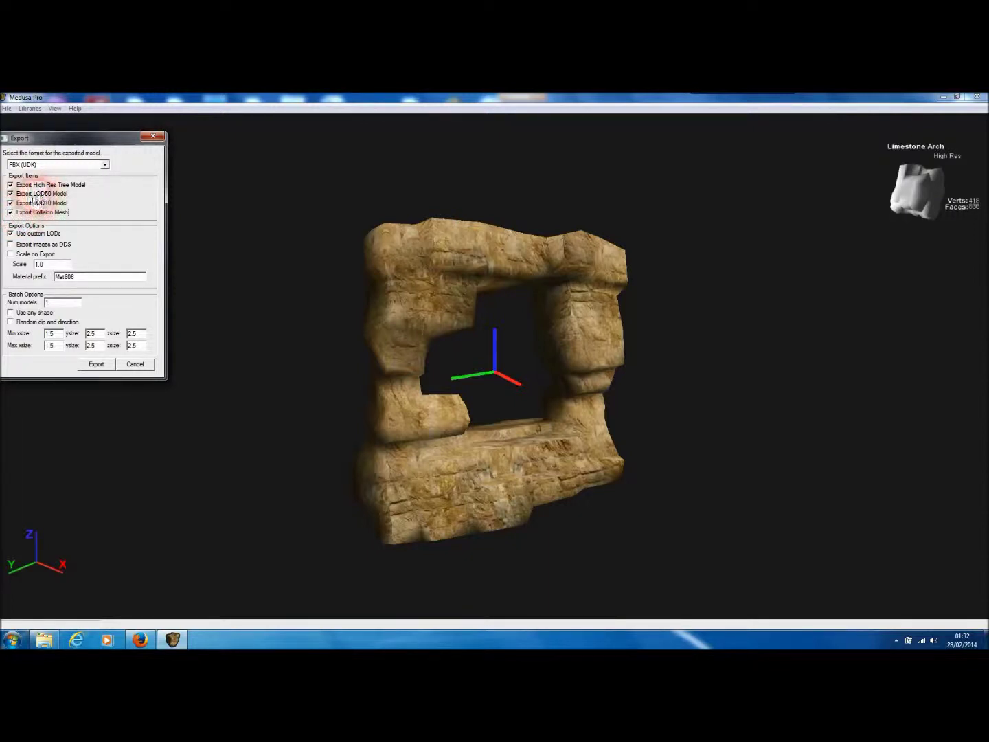
click(10, 194)
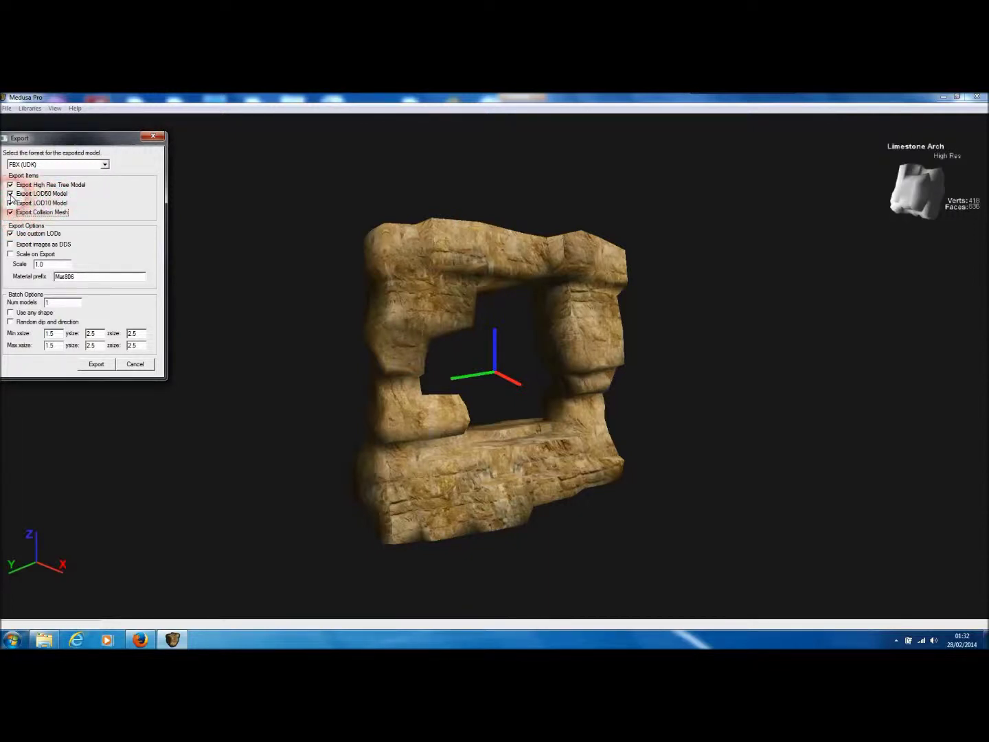
click(10, 203)
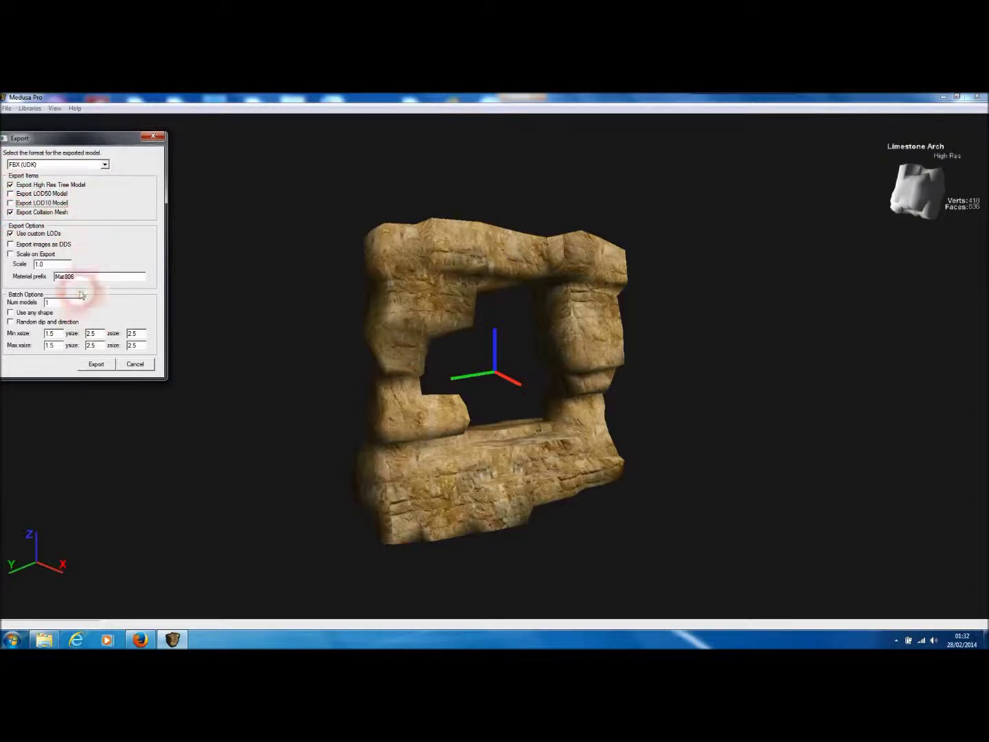
Export the arch to the Medusa Exports folder under the name udkrock.
click(95, 365)
click(96, 364)
click(267, 354)
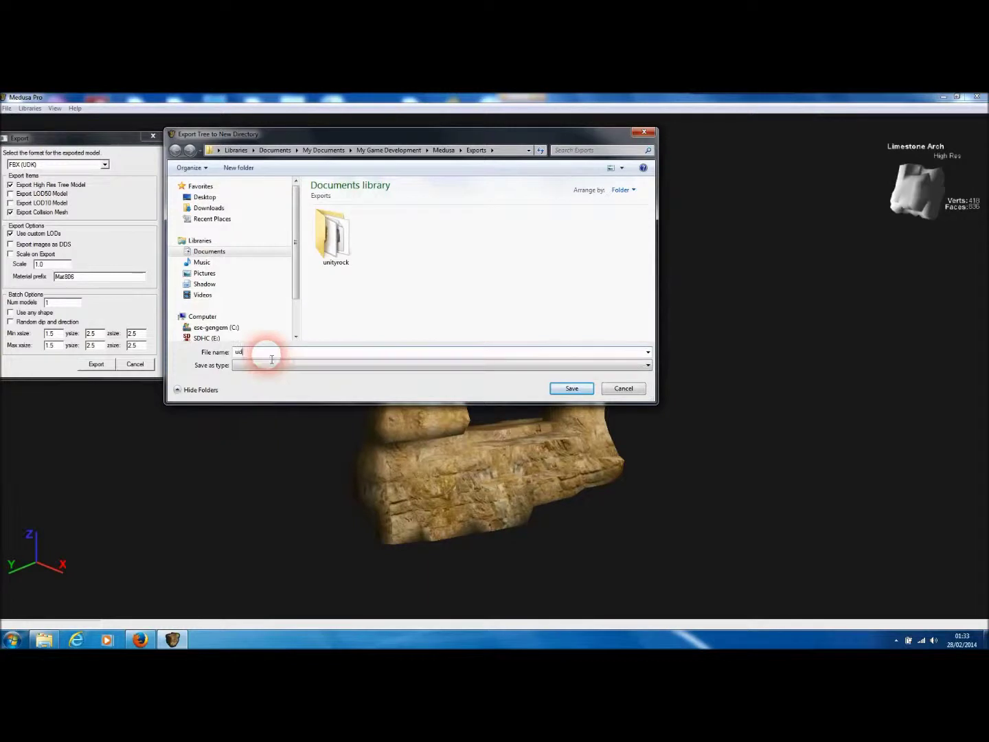
text(udkrock)
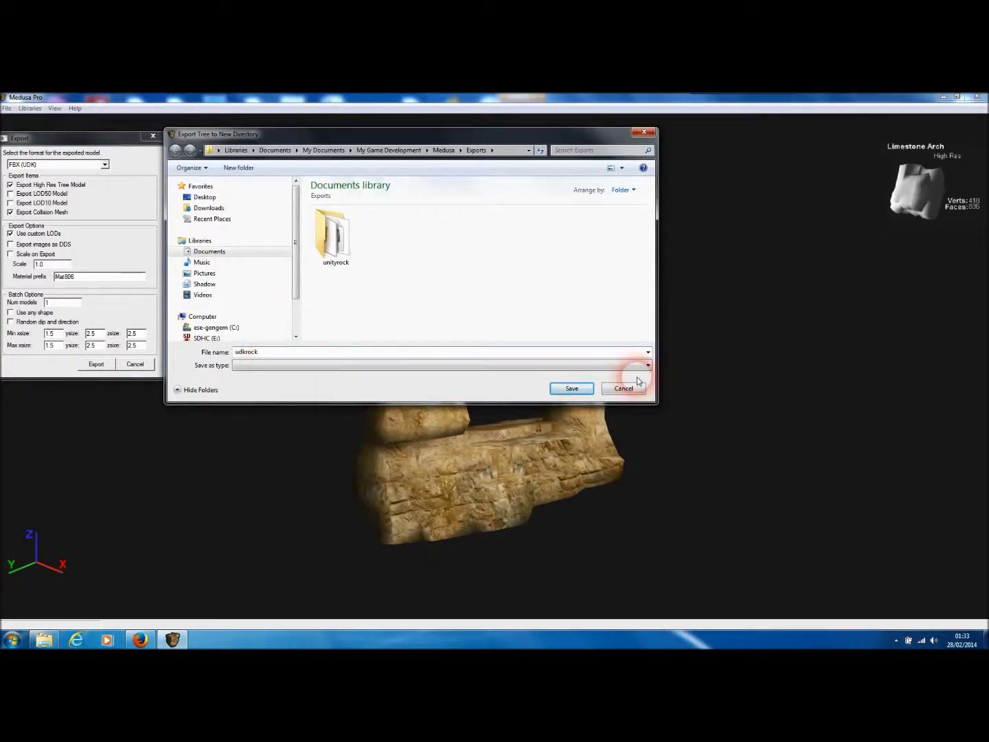
click(572, 389)
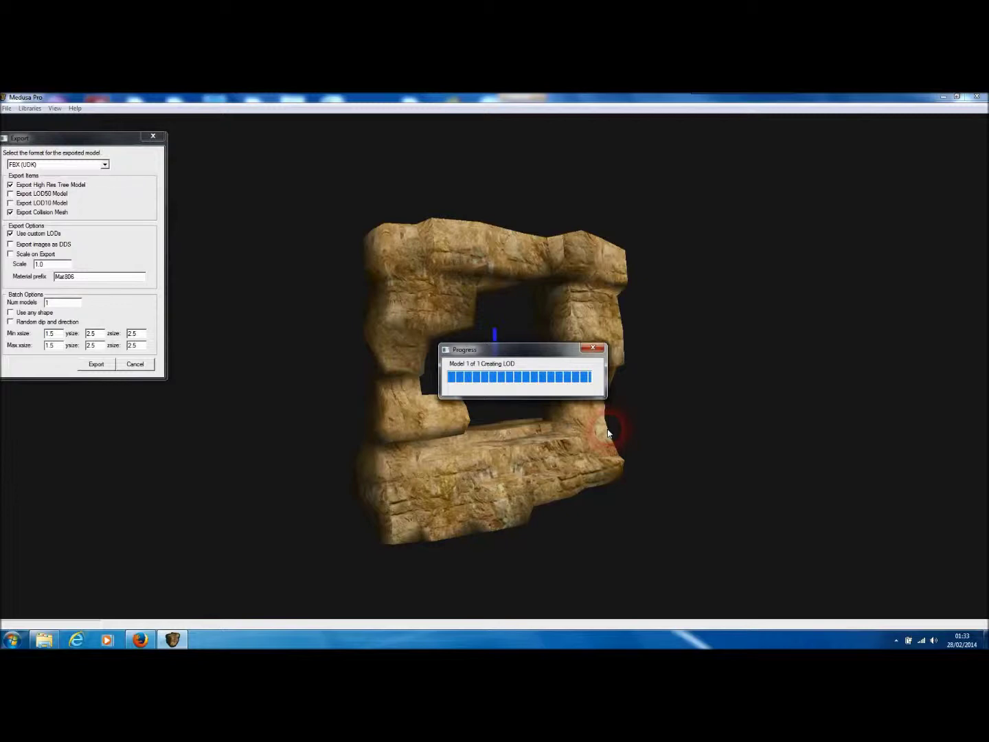
click(534, 395)
click(550, 461)
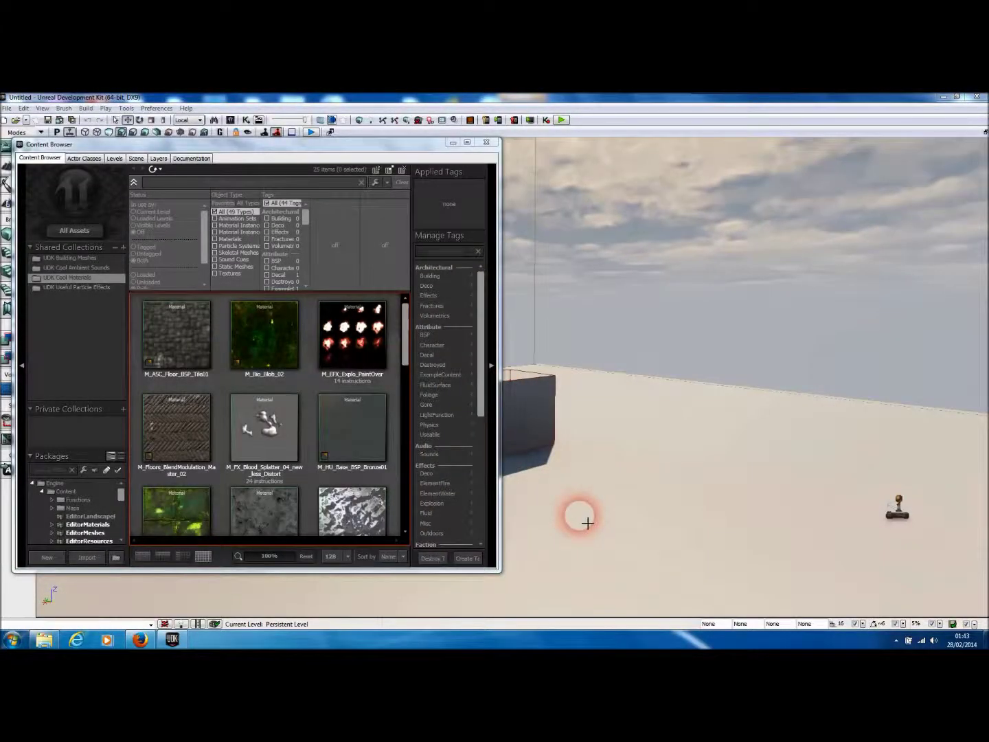
In Unreal Development Kit, choose udkrock1.fbx from the Medusa Exports udkrock folder for import.
right_drag(596, 501, 578, 523)
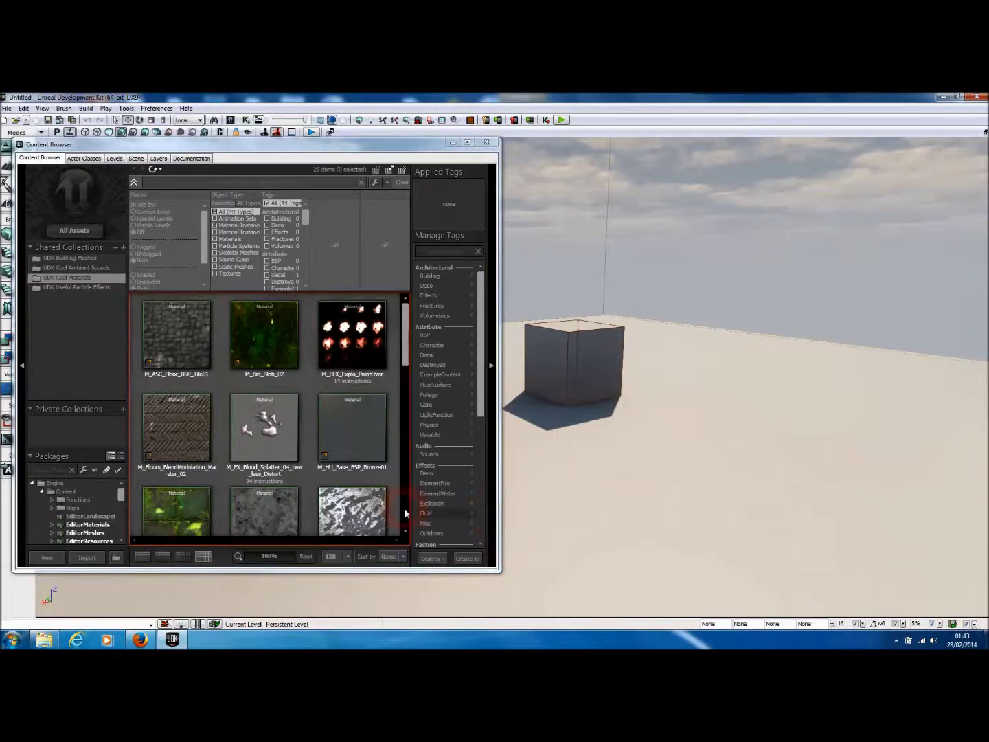
click(88, 562)
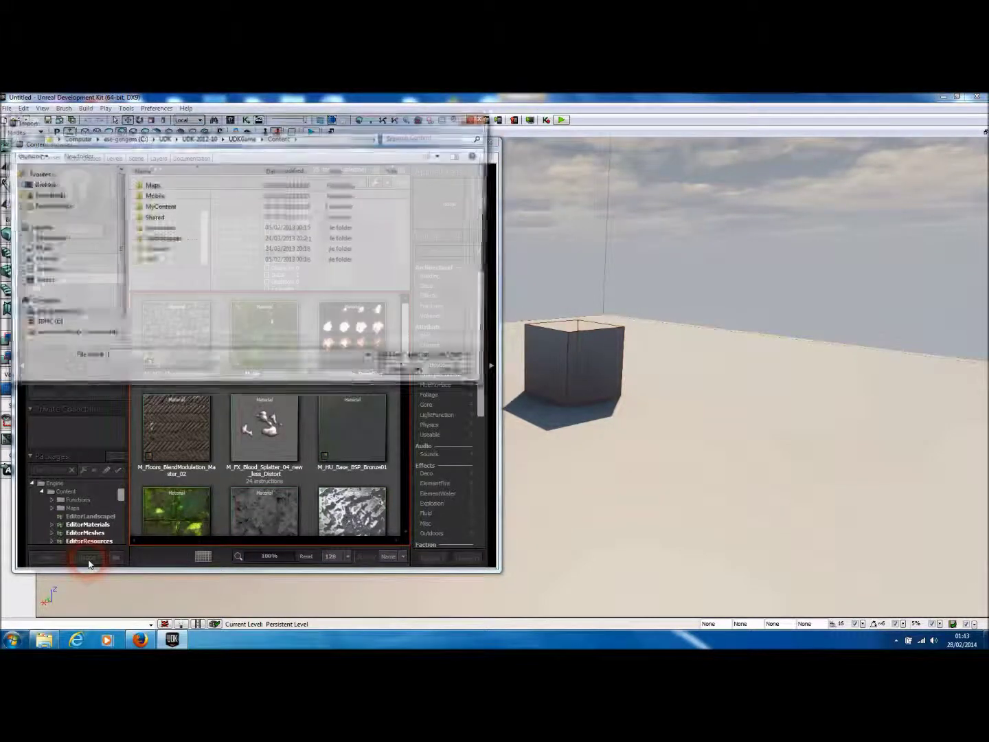
click(14, 239)
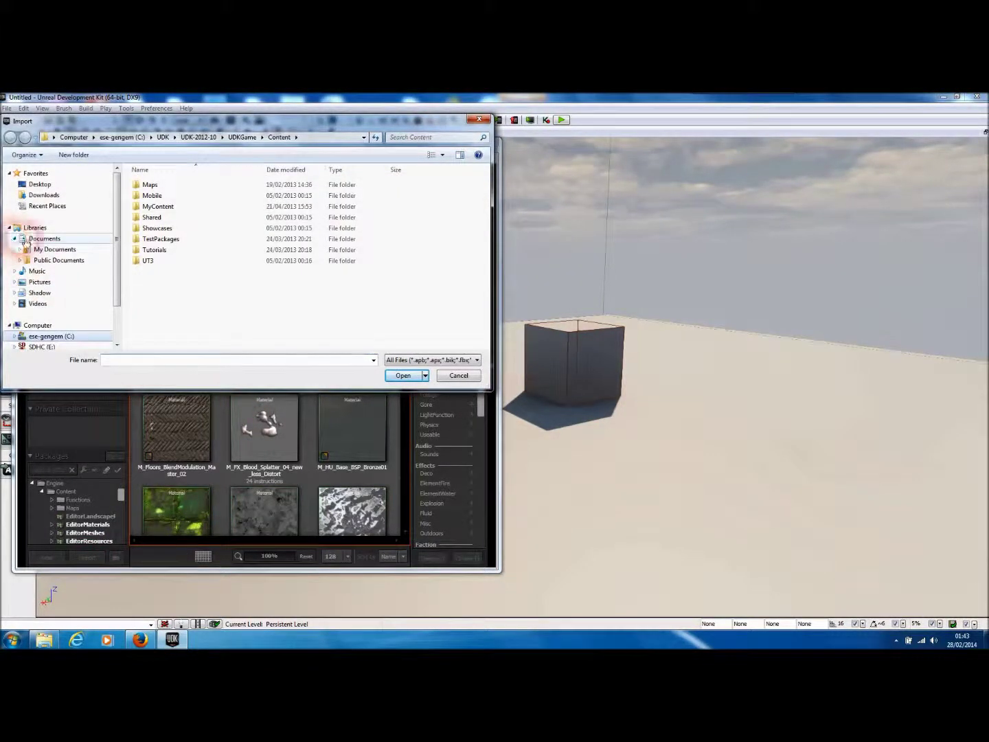
click(20, 250)
drag(116, 204, 114, 249)
click(23, 214)
click(31, 239)
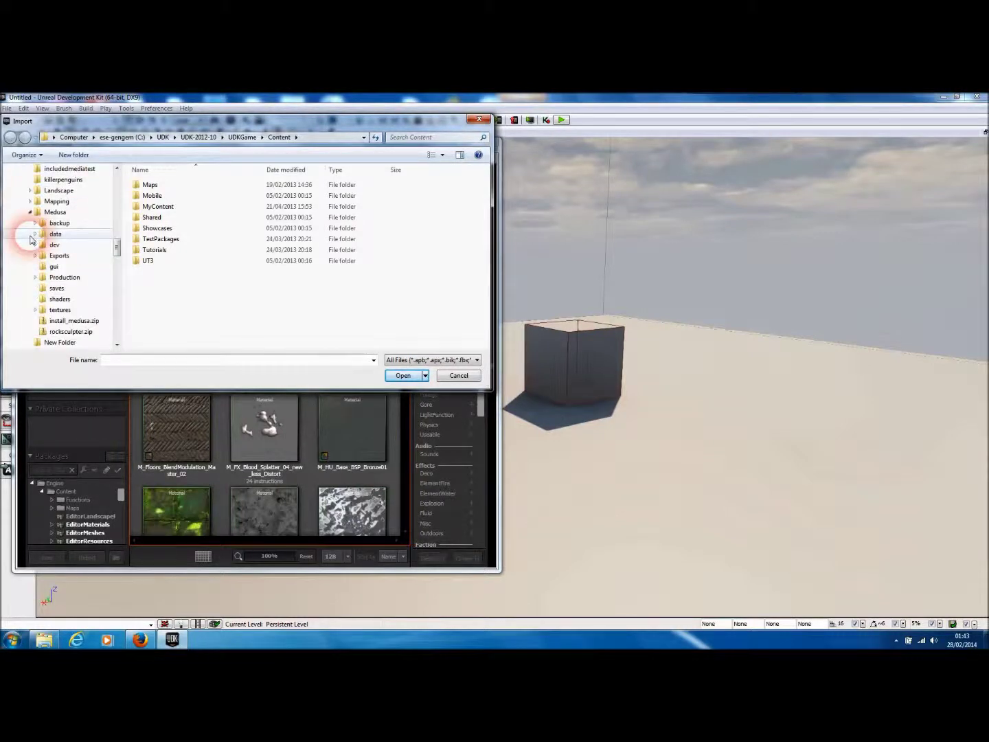
click(59, 255)
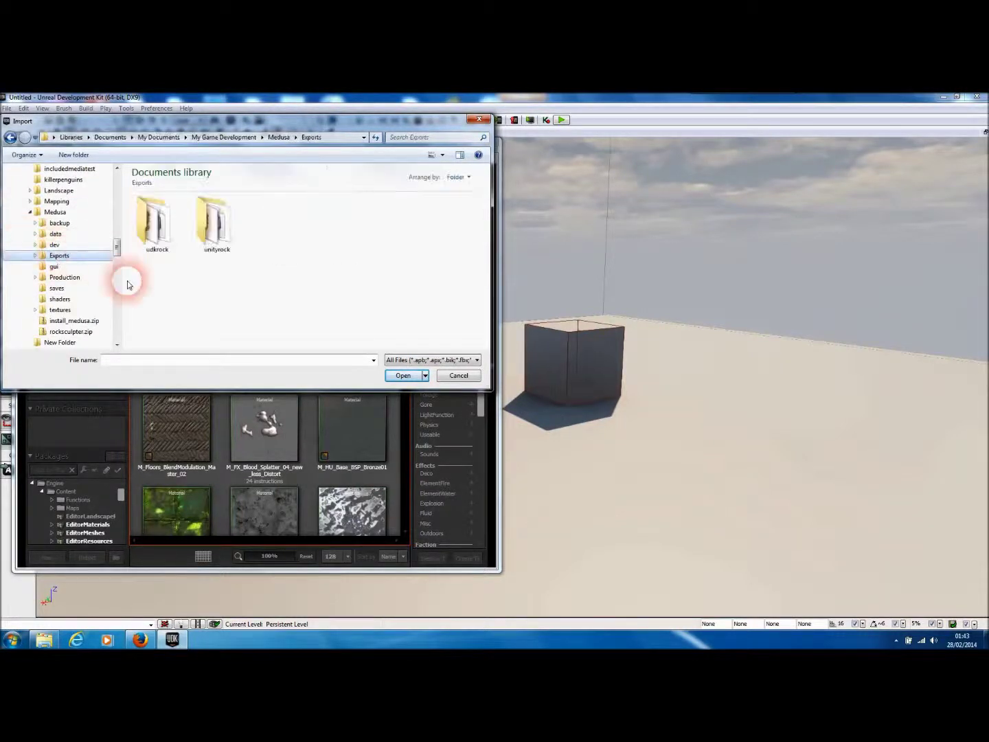
double_click(155, 231)
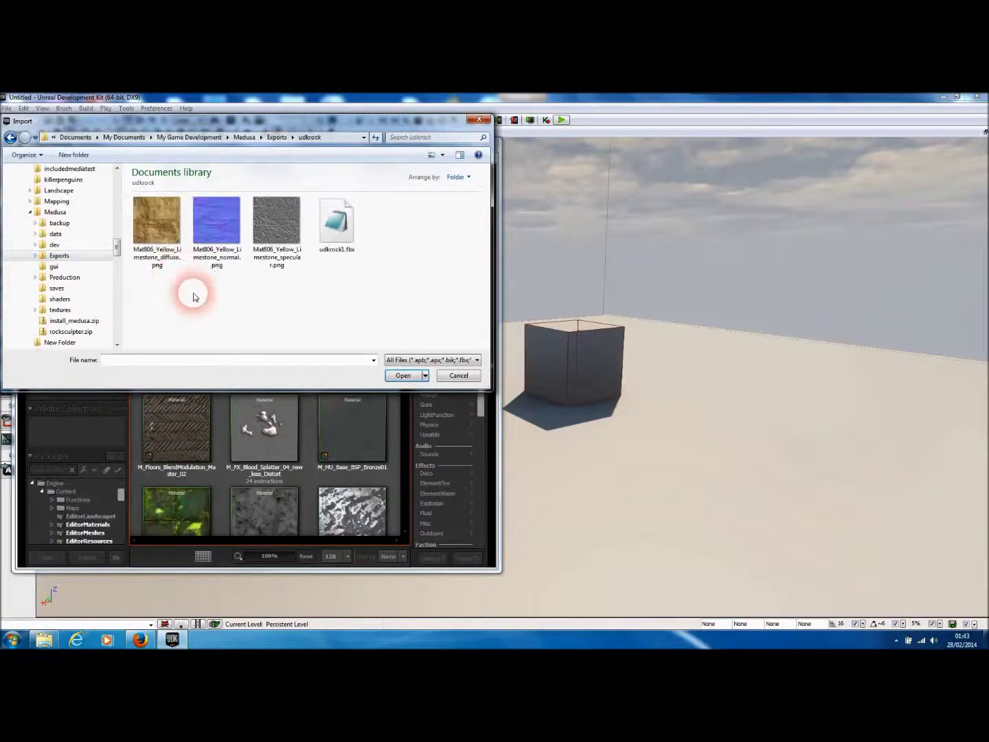
click(339, 231)
click(401, 377)
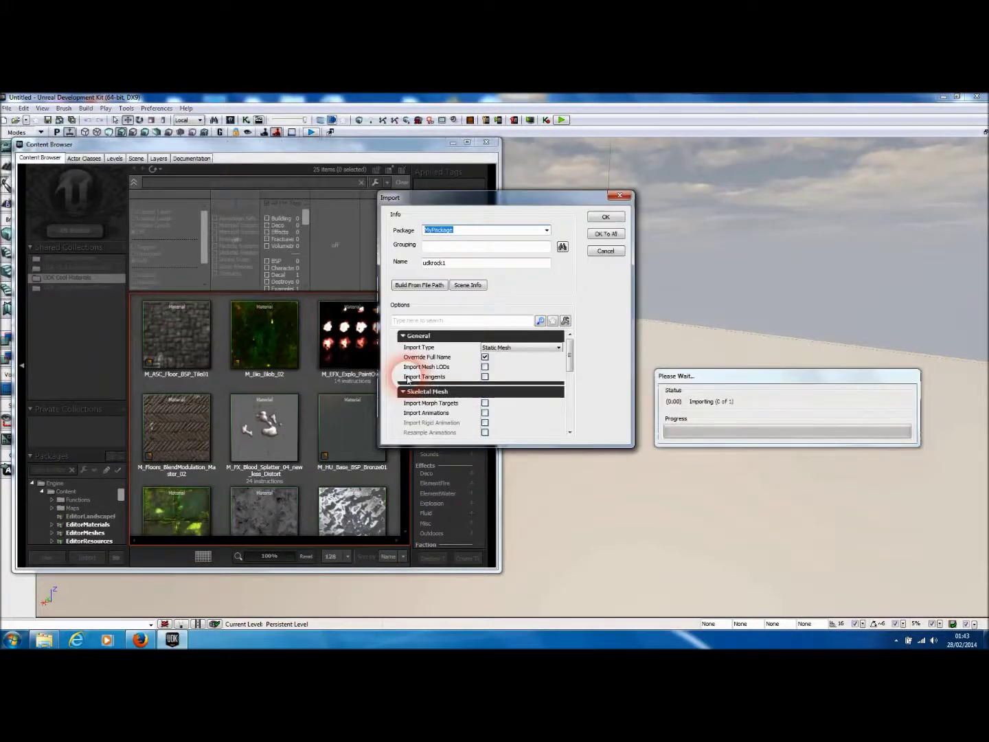
Import udkrock1 as a static mesh into MyPackage, fully loading the package and accepting the FBX version.
click(610, 217)
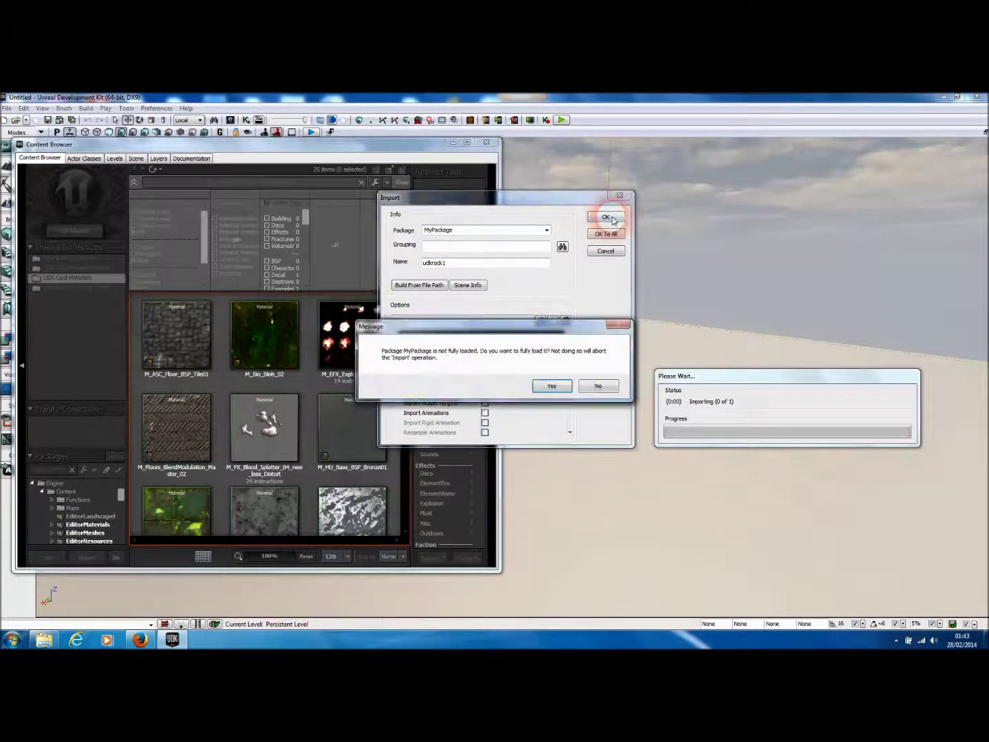
click(553, 387)
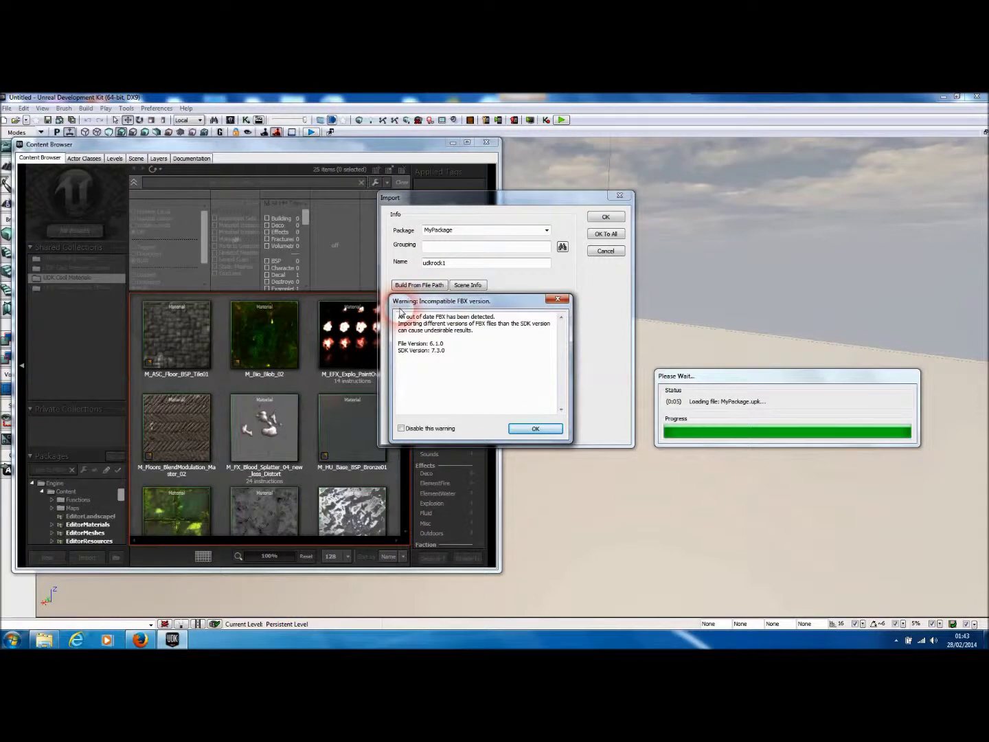
drag(479, 302, 527, 347)
click(580, 474)
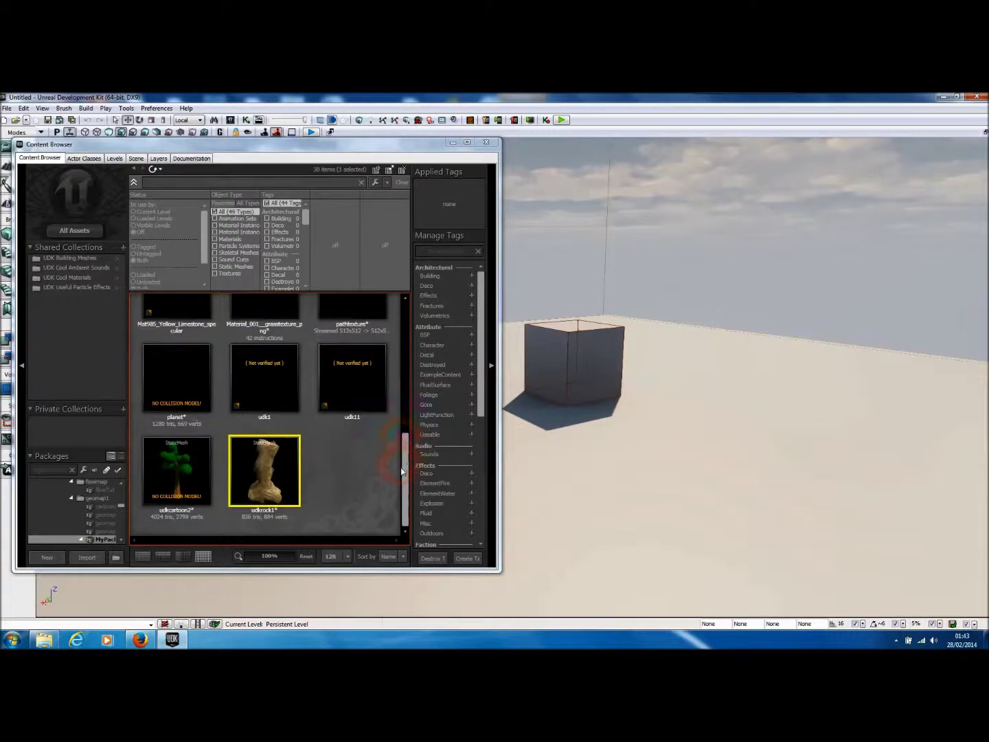
Place the udkrock1 mesh on the level floor beside the cube and raise it slightly.
drag(338, 479, 716, 443)
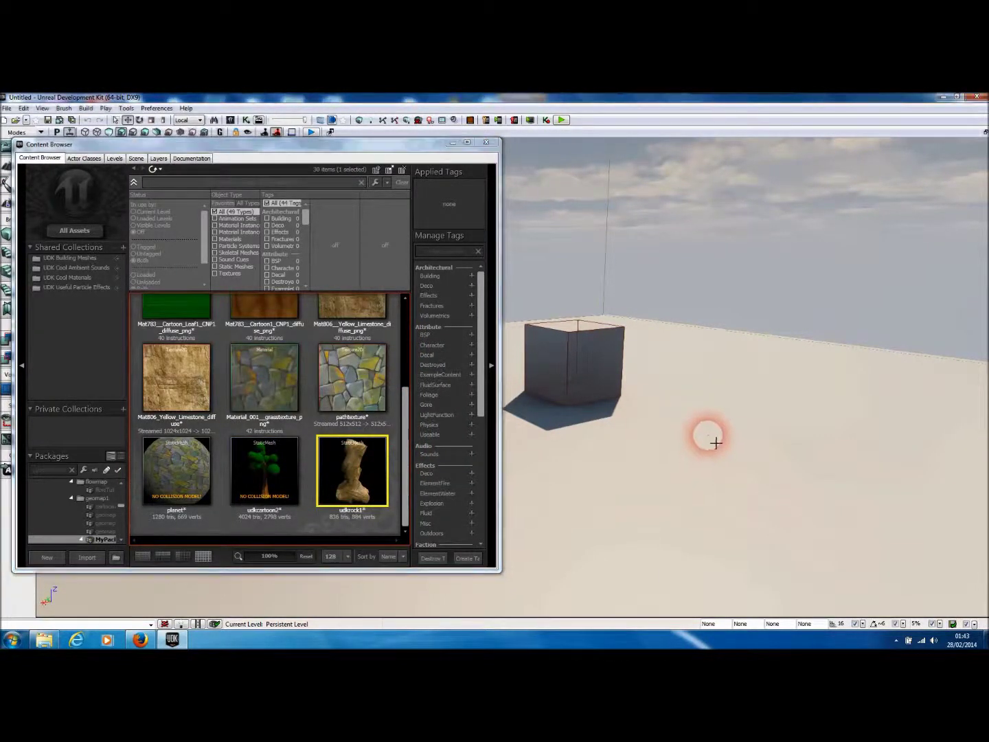
drag(712, 354, 714, 337)
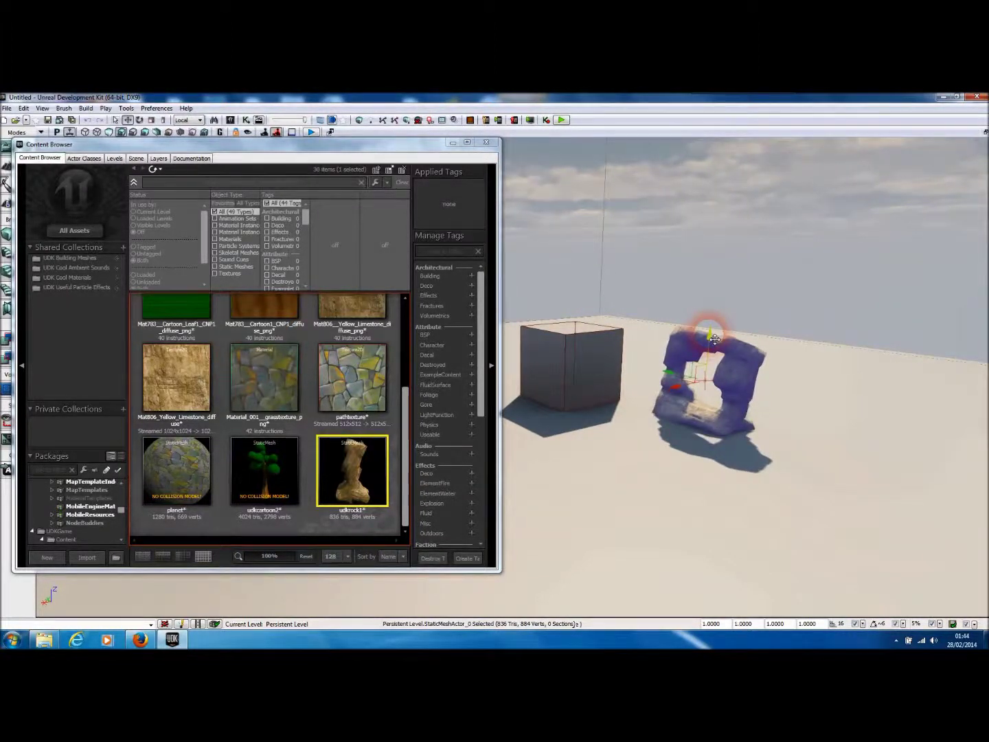
mouse_move(757, 435)
mouse_down()
mouse_move(731, 440)
mouse_move(732, 412)
mouse_move(729, 435)
mouse_up()
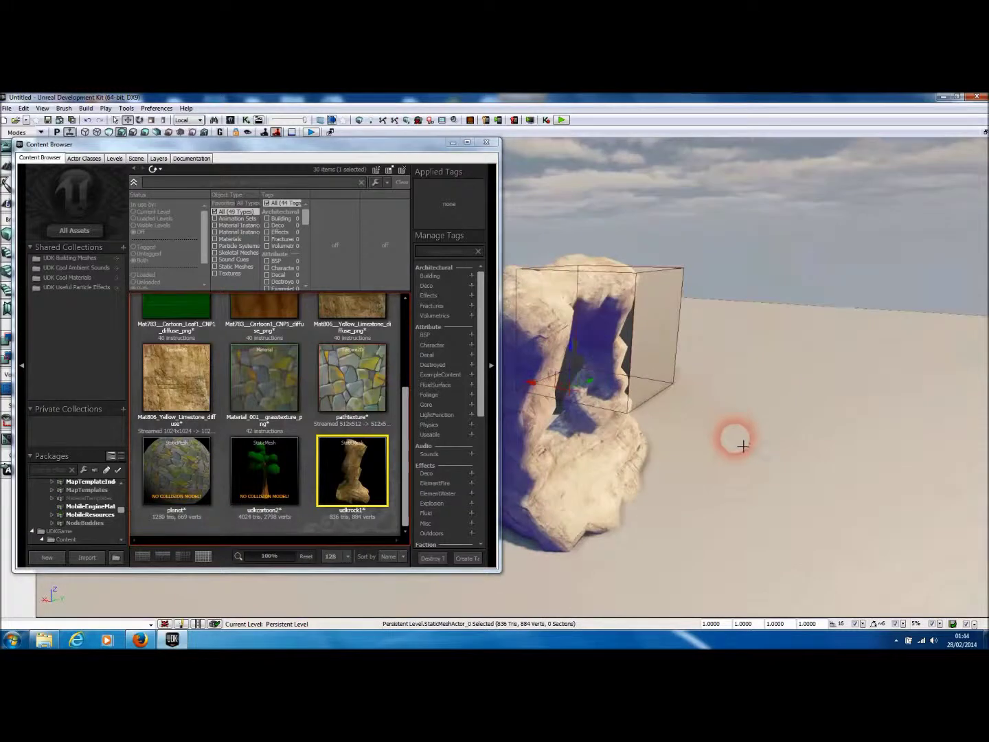
right_drag(748, 458, 638, 451)
drag(741, 451, 716, 458)
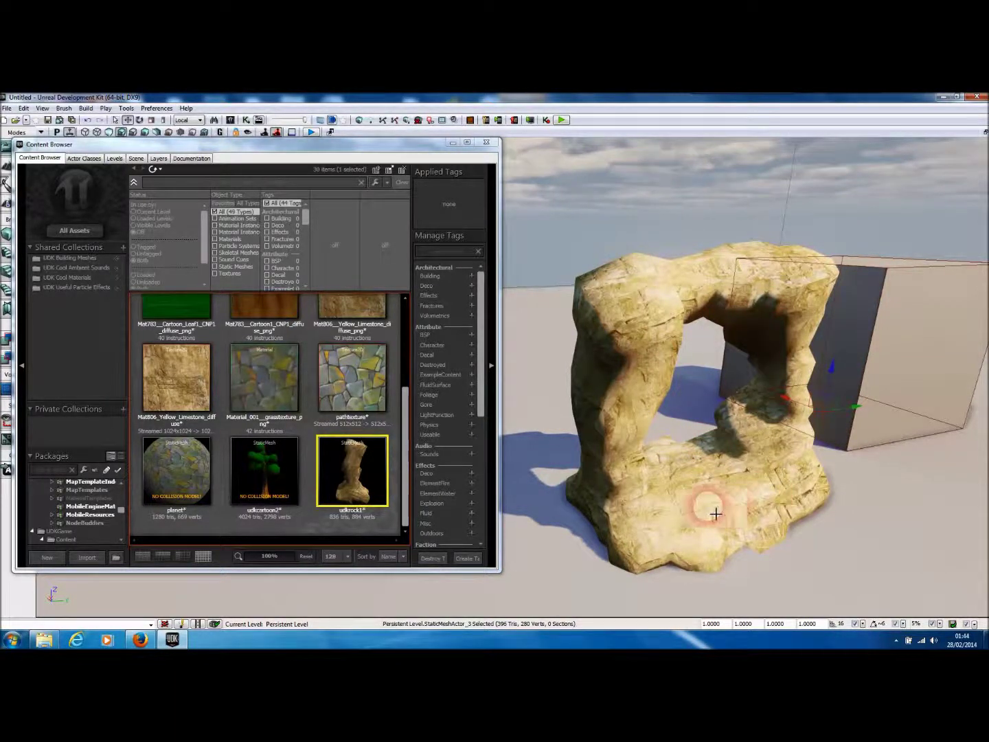
Import the Mat806_Yellow_Limestone_normal texture from the udkrock folder into MyPackage.
click(369, 526)
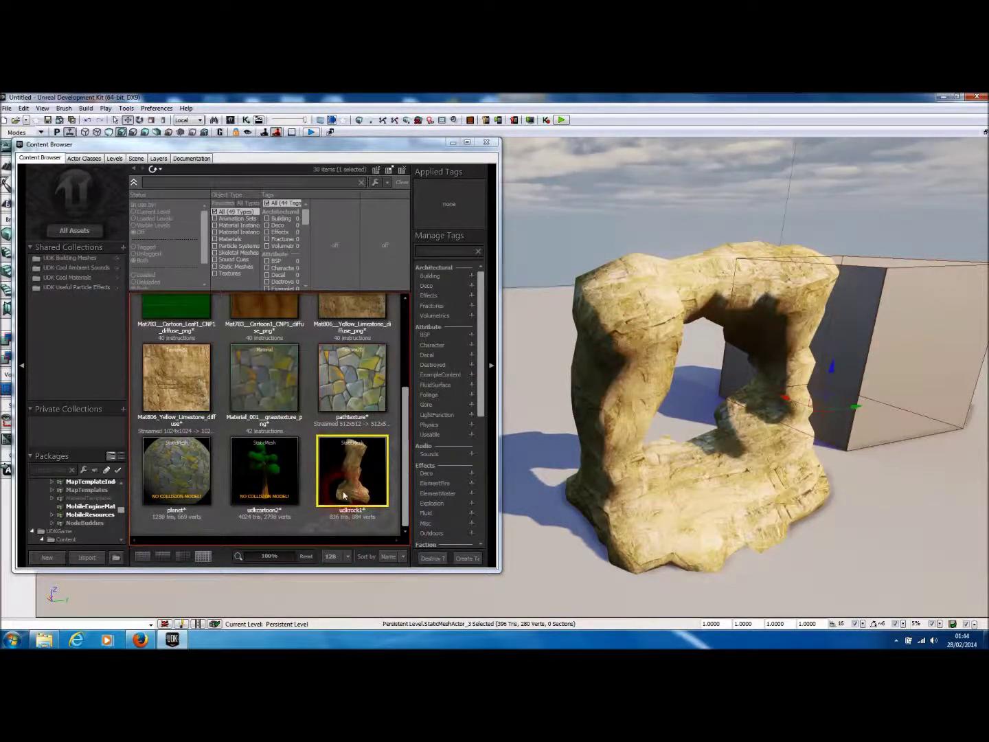
click(95, 560)
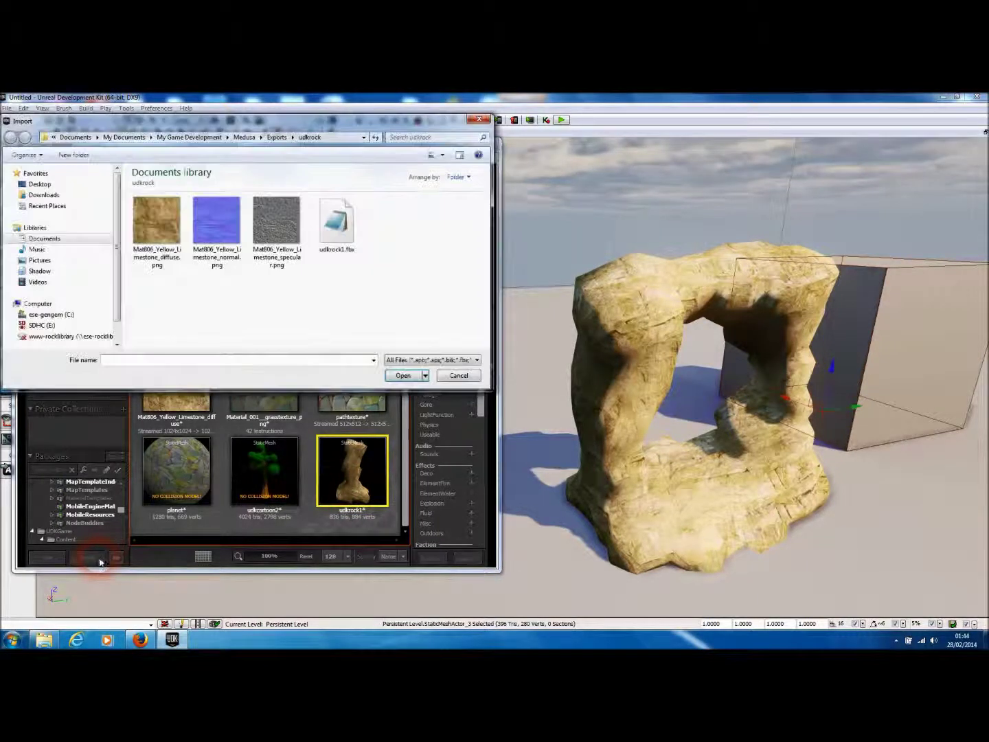
click(216, 232)
click(403, 375)
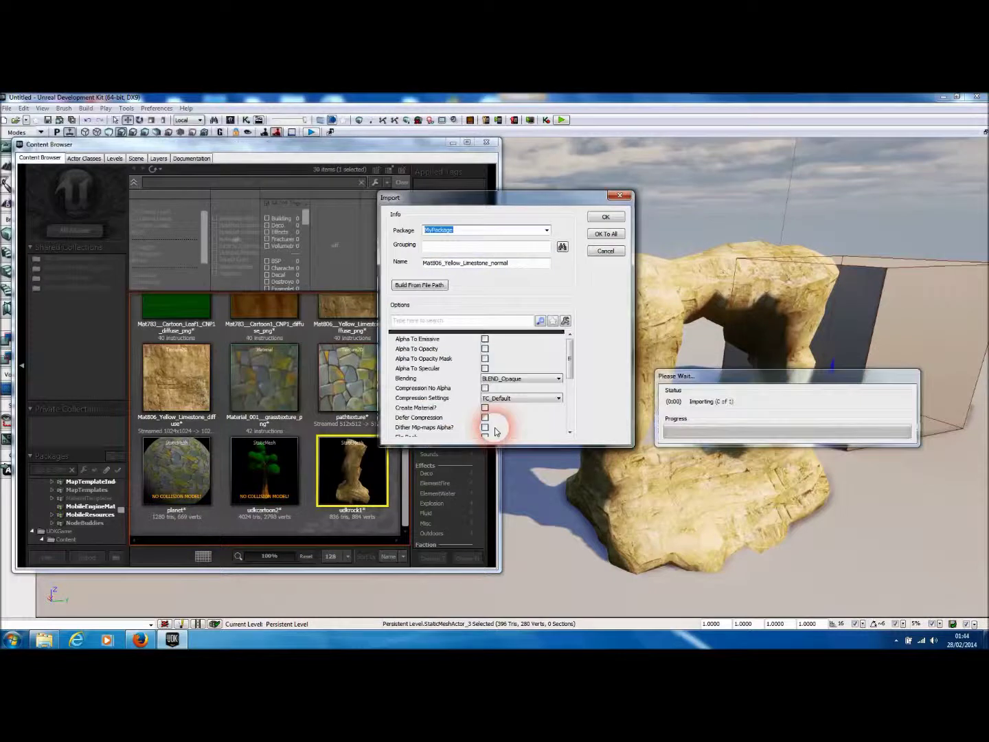
click(574, 322)
click(601, 217)
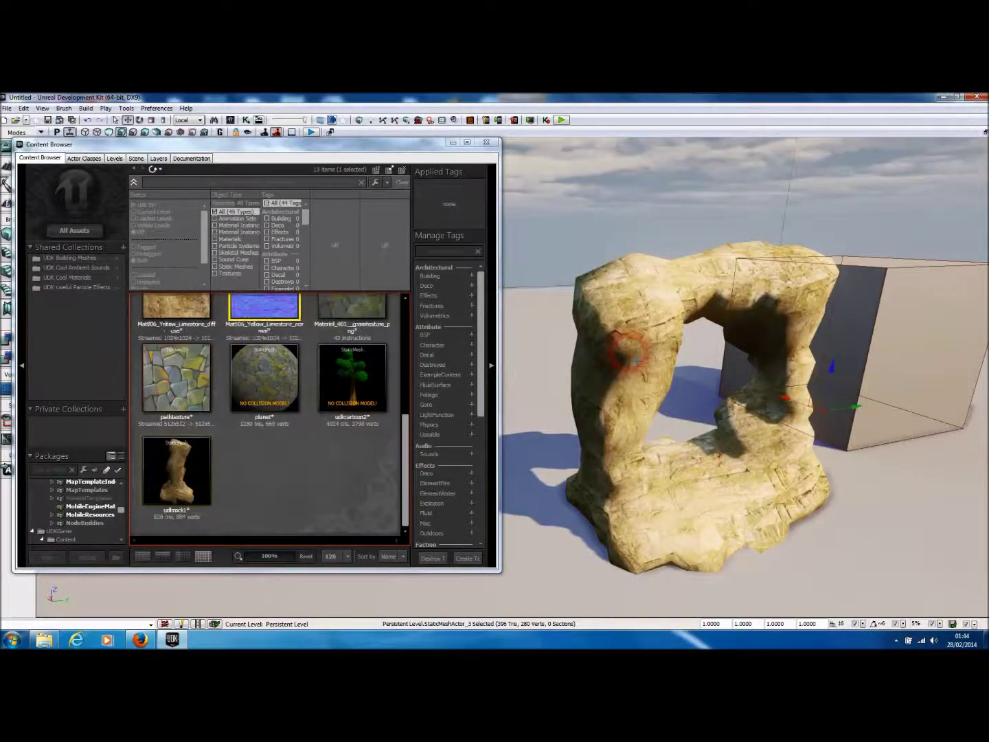
drag(404, 438, 416, 352)
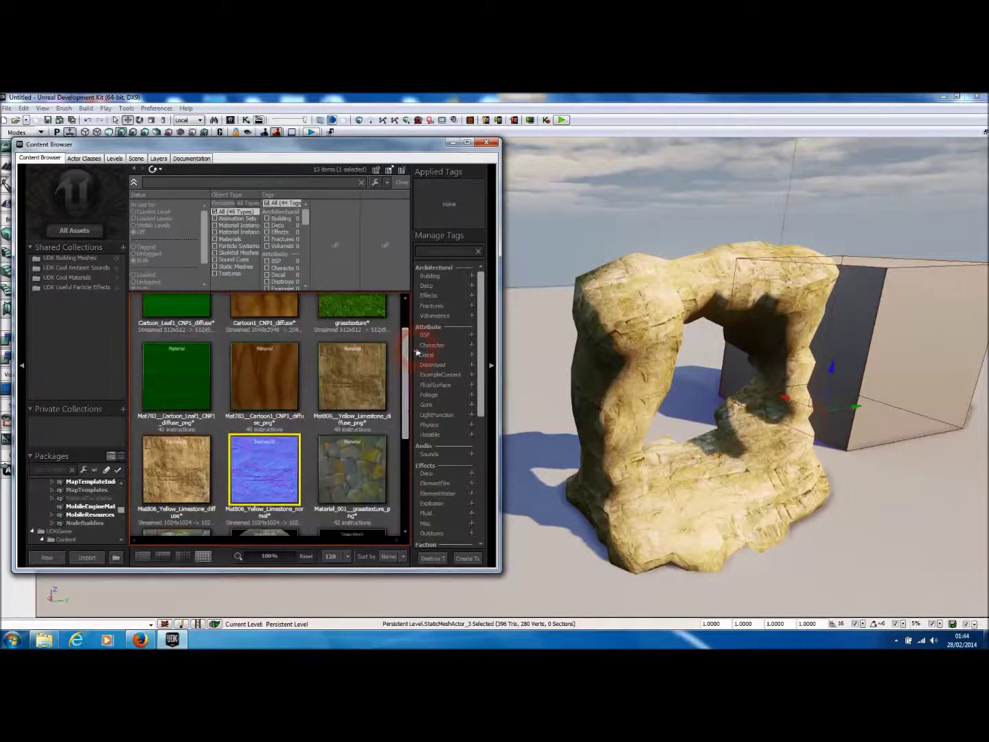